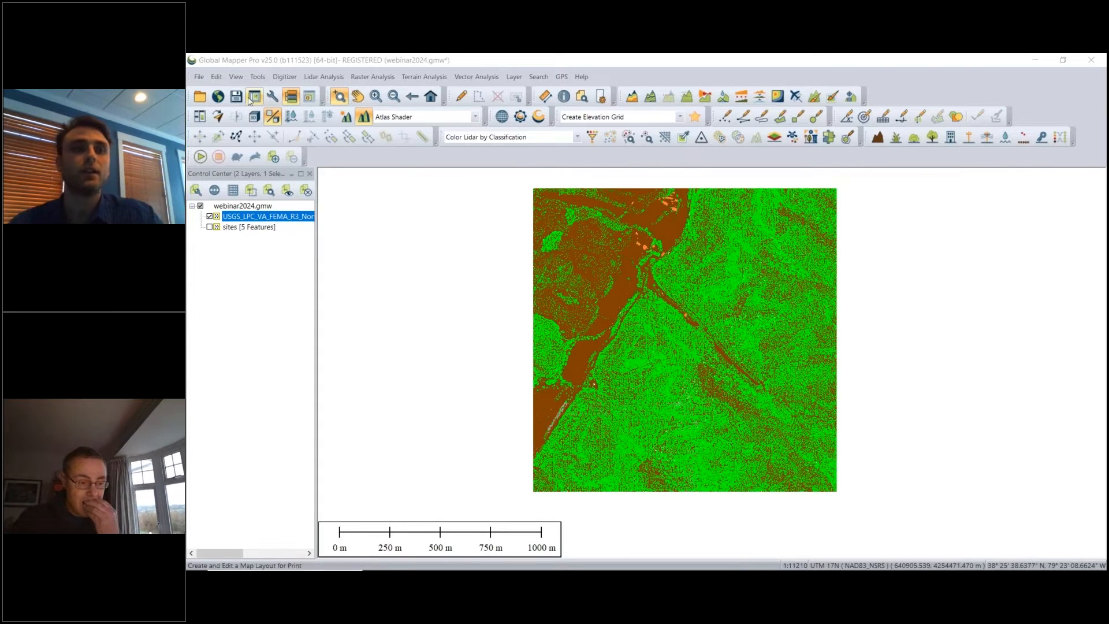
Step: Clear all previously recorded commands from the Script Builder and dock it beneath the Control Center
left_click(198, 77)
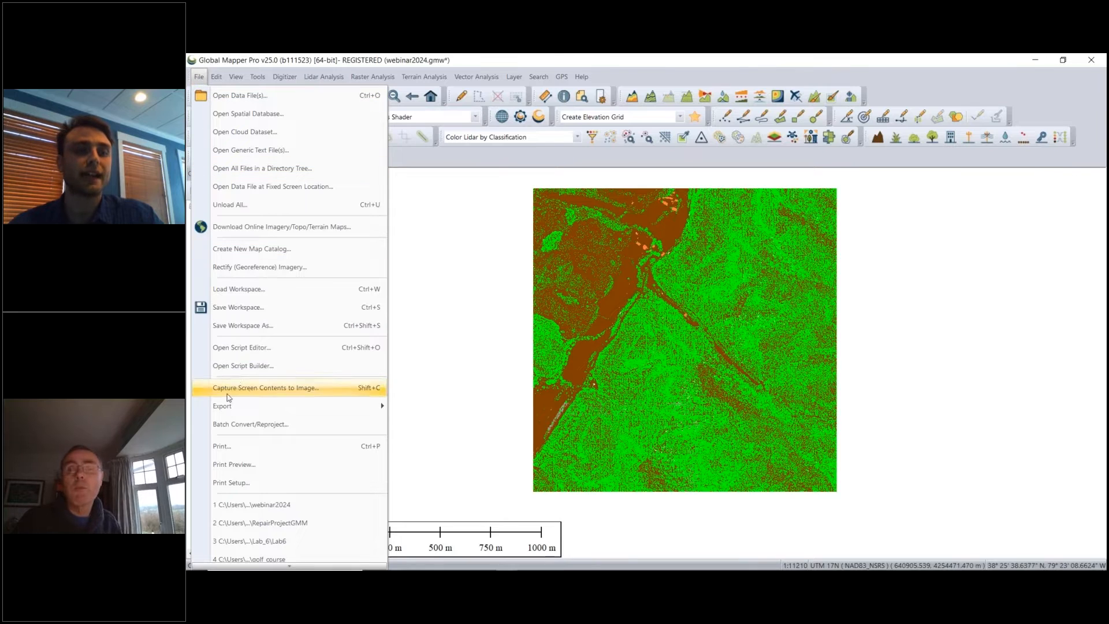
left_click(241, 365)
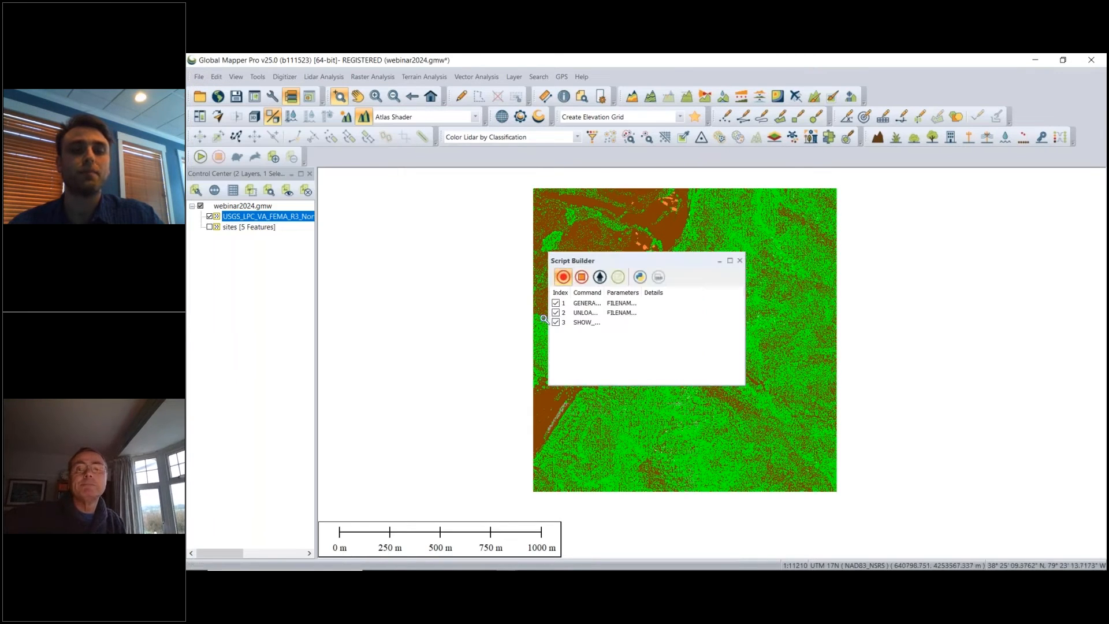
left_click(604, 305)
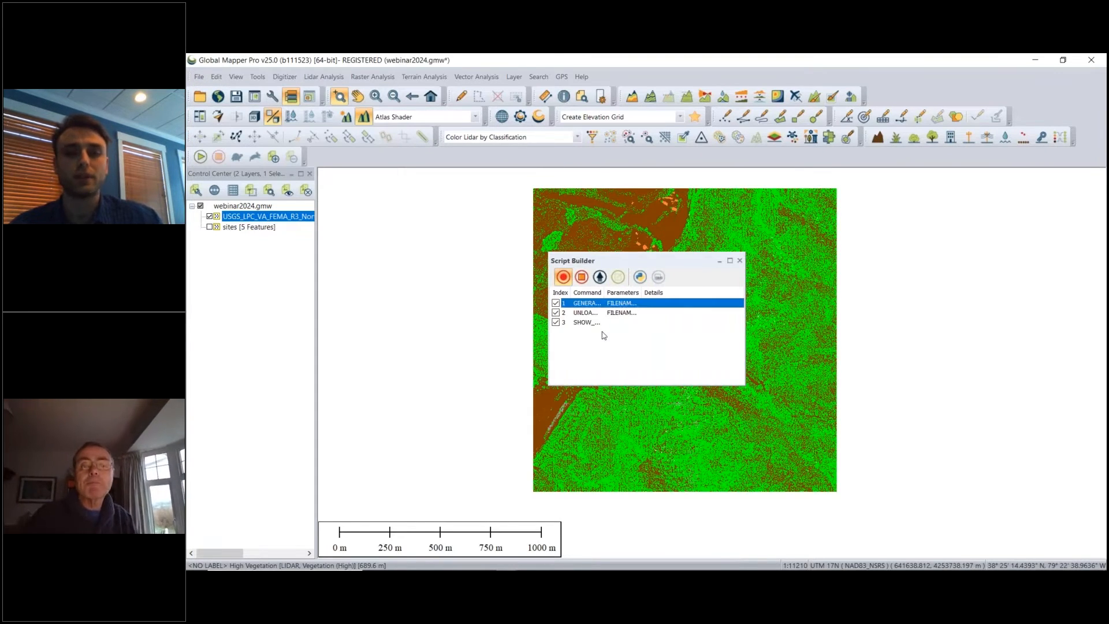
left_click(595, 312, "shift")
right_click(595, 314)
left_click(636, 344)
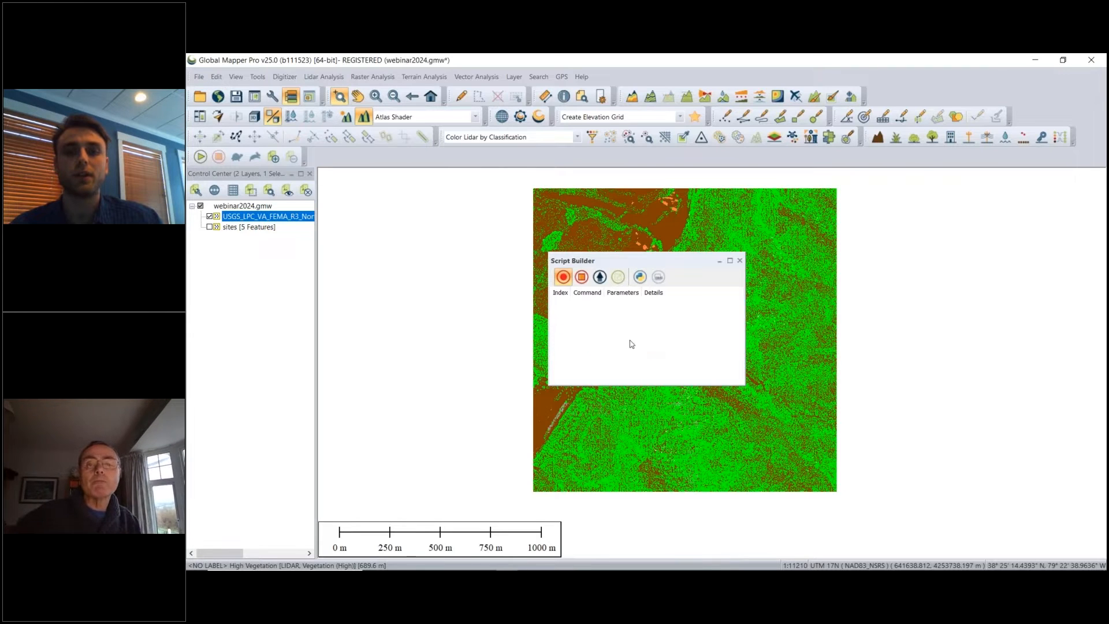
left_click_drag(689, 261, 250, 380)
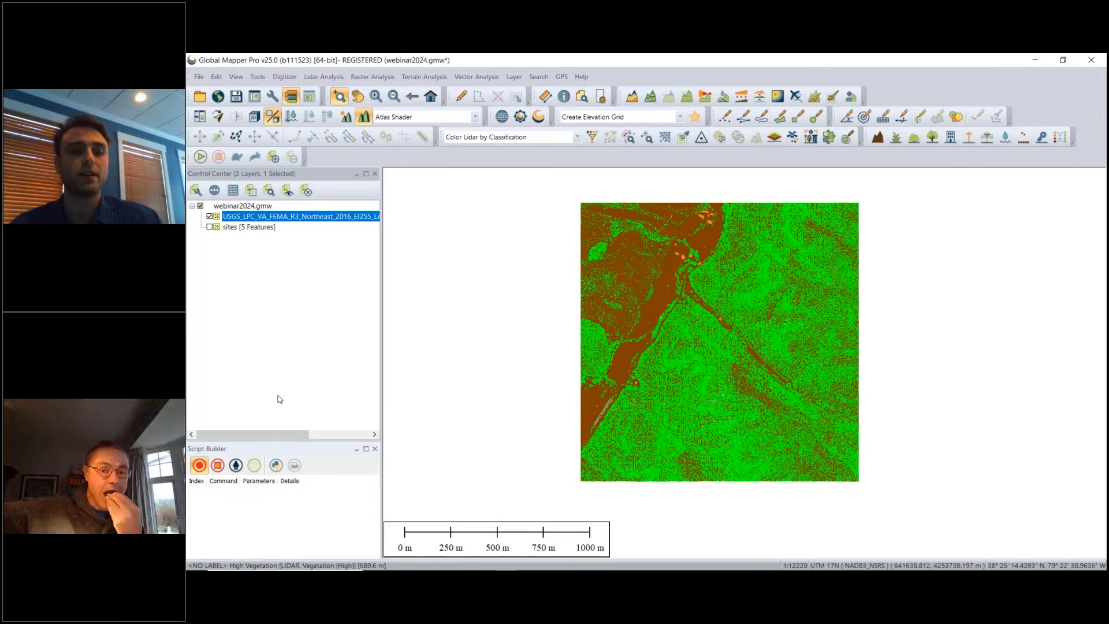
Step: Create an elevation grid from the USGS lidar layer with Binning (Minimum Value - DTM), using only class 2 Ground points
left_click(631, 101)
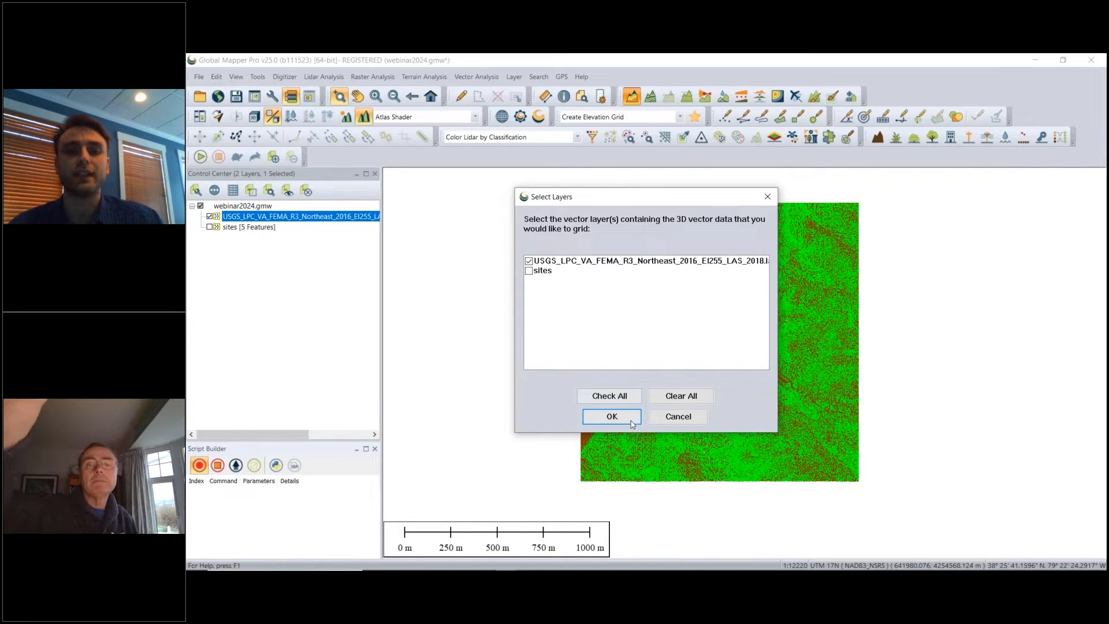
left_click(612, 416)
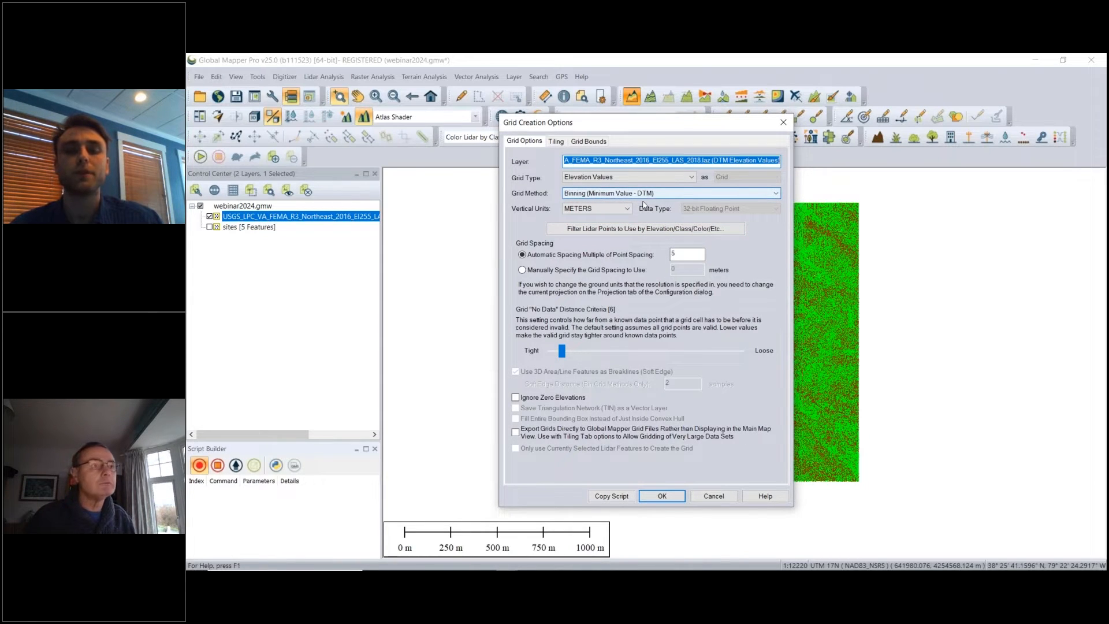
left_click(645, 231)
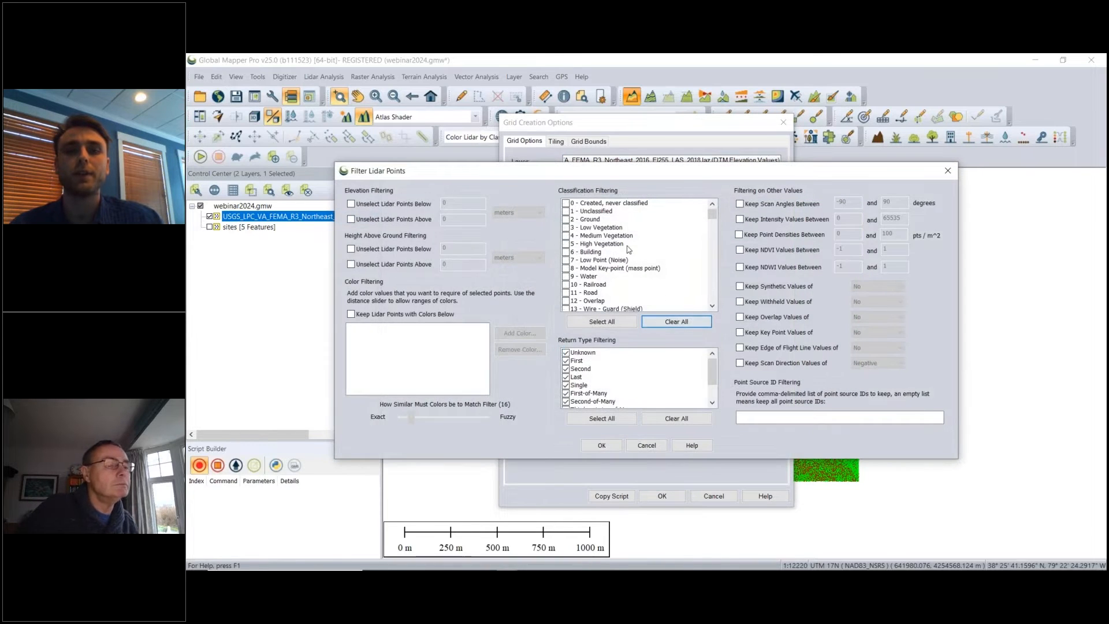
left_click(566, 220)
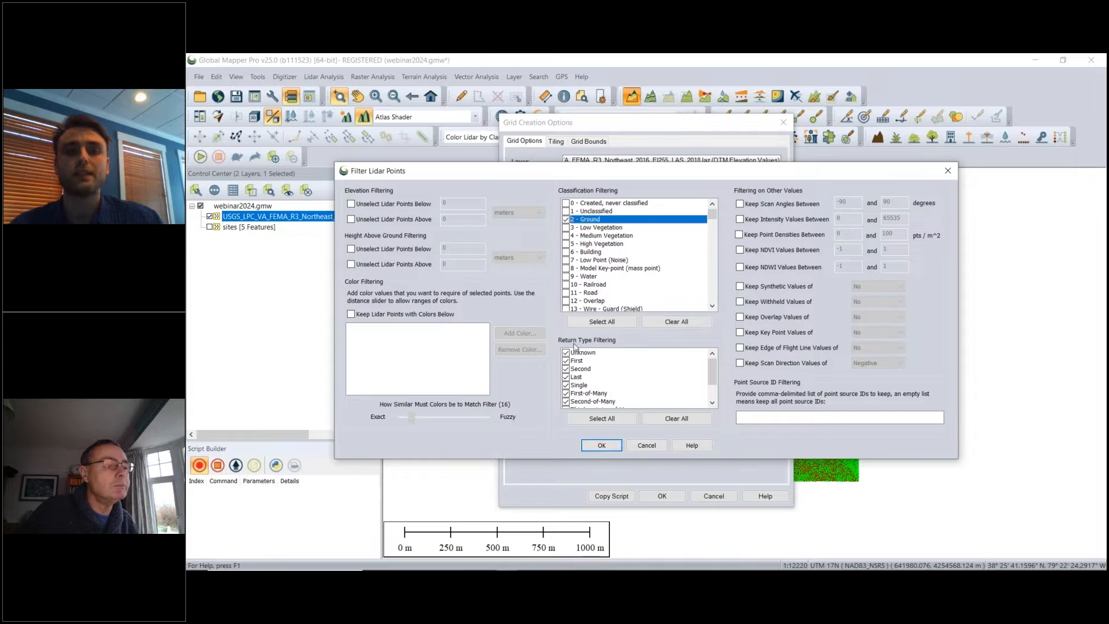
left_click(601, 445)
left_click(663, 497)
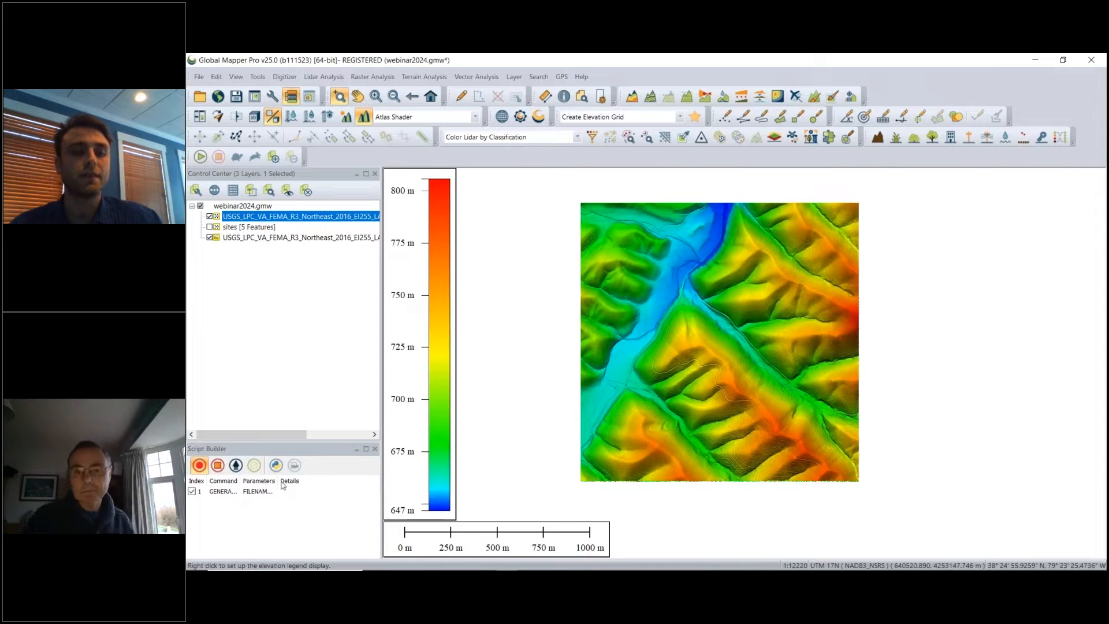
left_click_drag(242, 479, 284, 479)
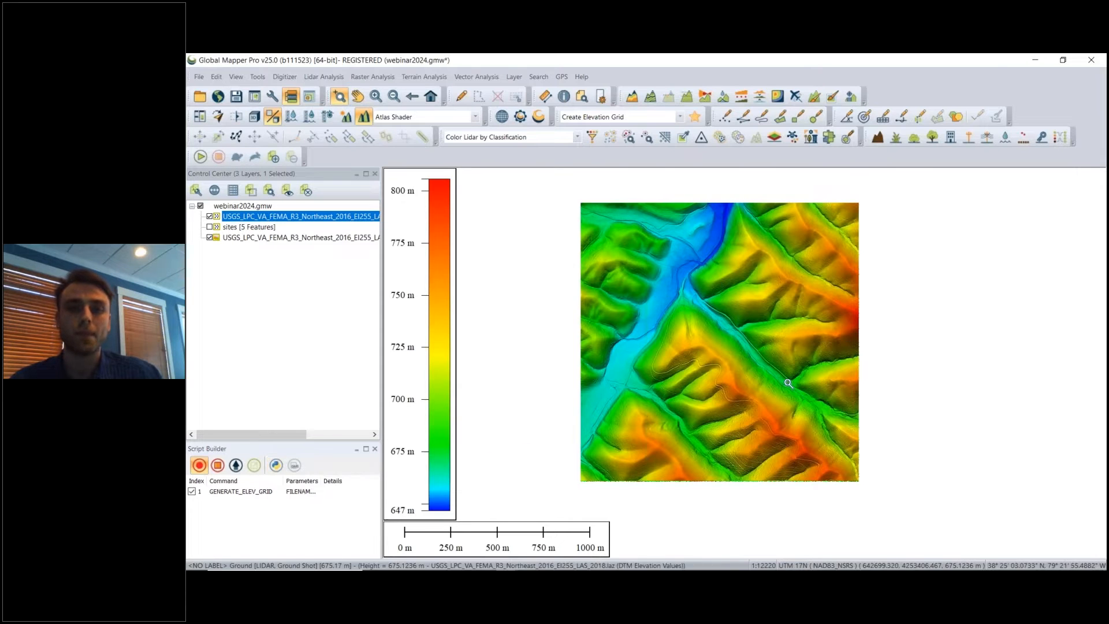
Step: Generate contours from the DTM elevation grid at a 5-meter interval
left_click(650, 97)
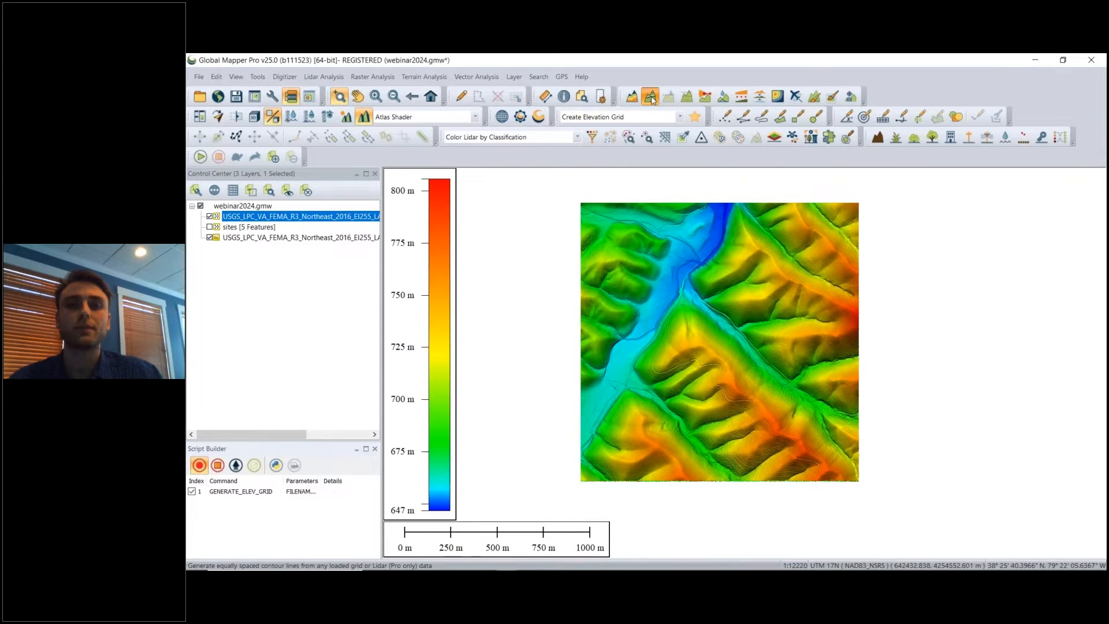
left_click(534, 263)
left_click(611, 416)
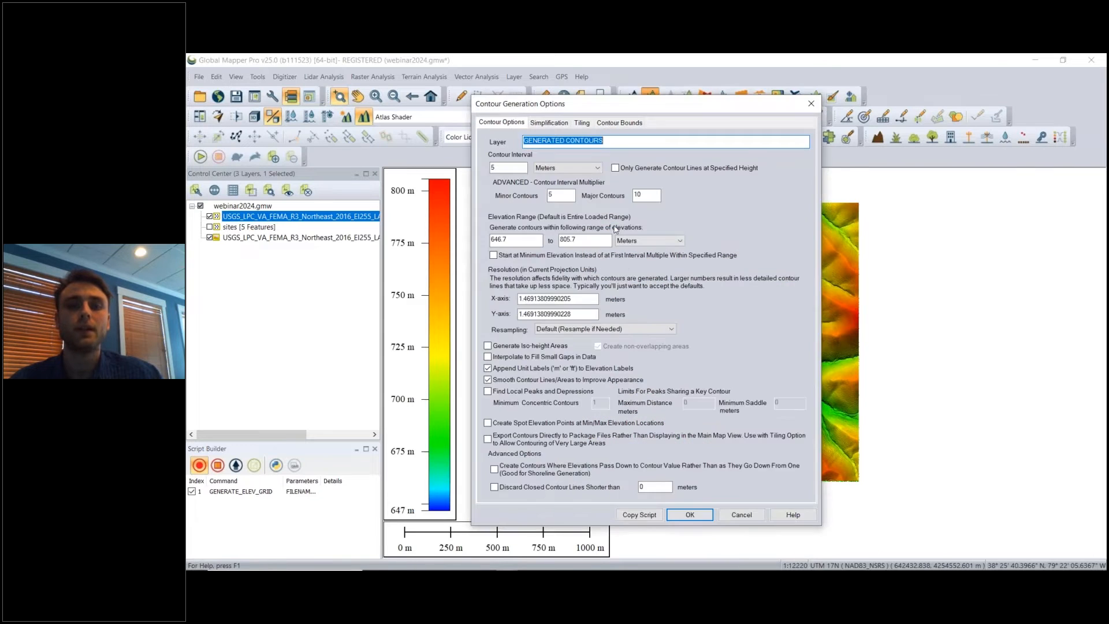
left_click(516, 169)
left_click(685, 518)
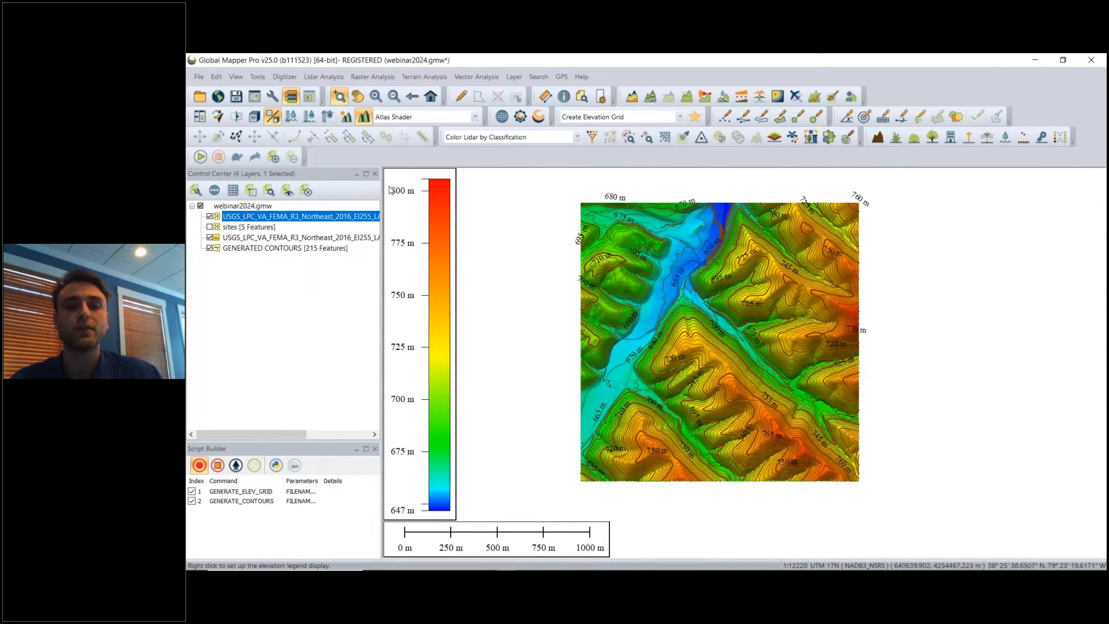
Step: Place the sites layer last in the layer order and show it over the elevation grid with the generated contours hidden
left_click(210, 237)
left_click(209, 247)
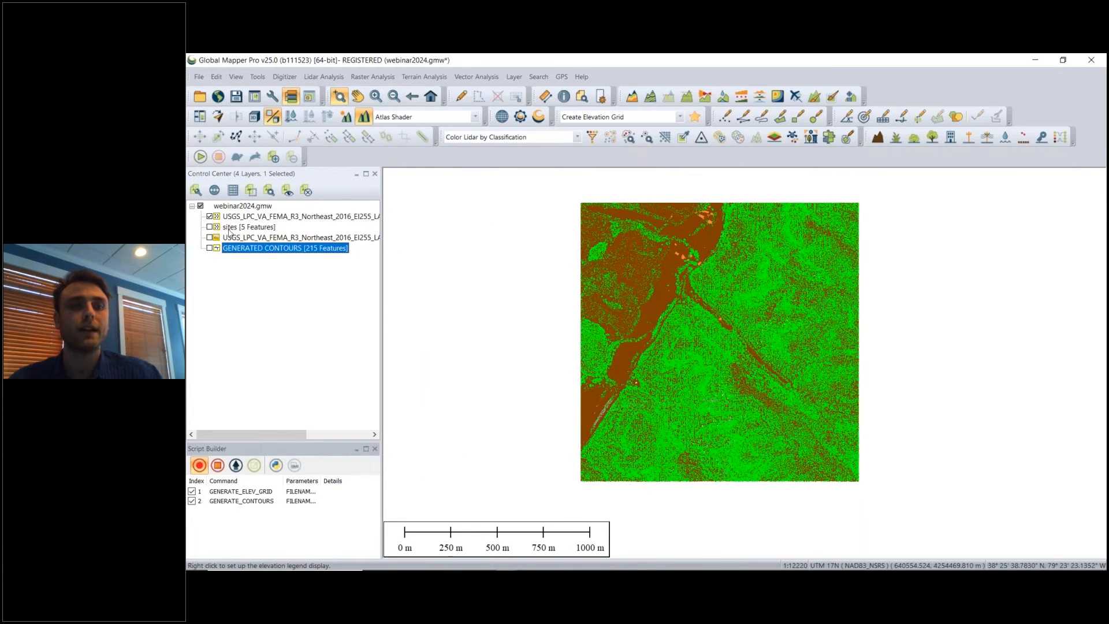
left_click_drag(236, 230, 237, 254)
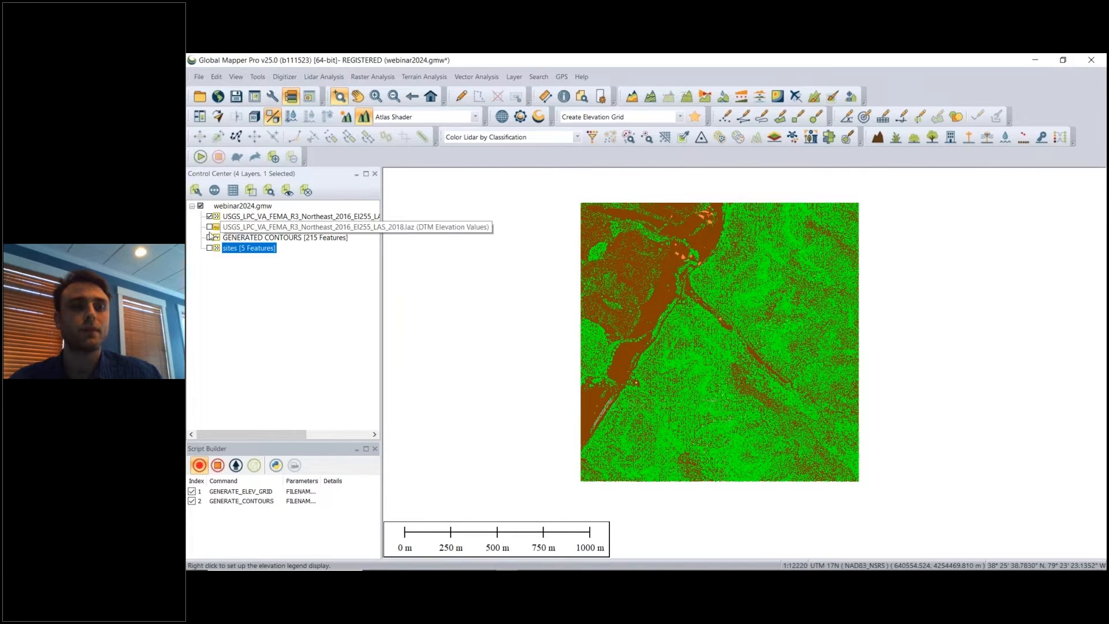
left_click(210, 227)
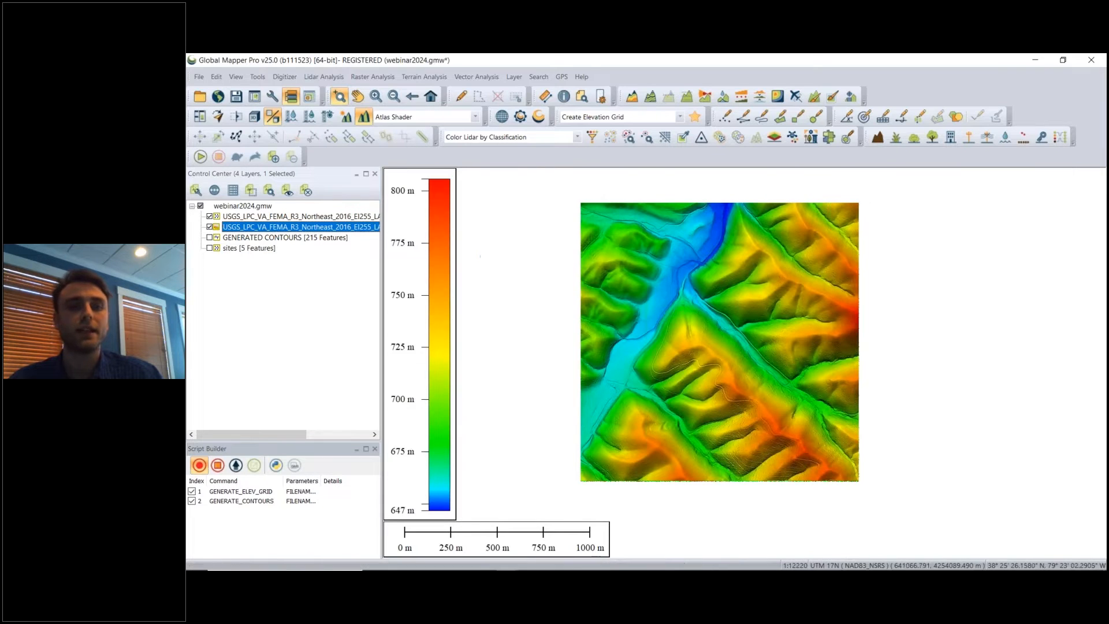
left_click(210, 248)
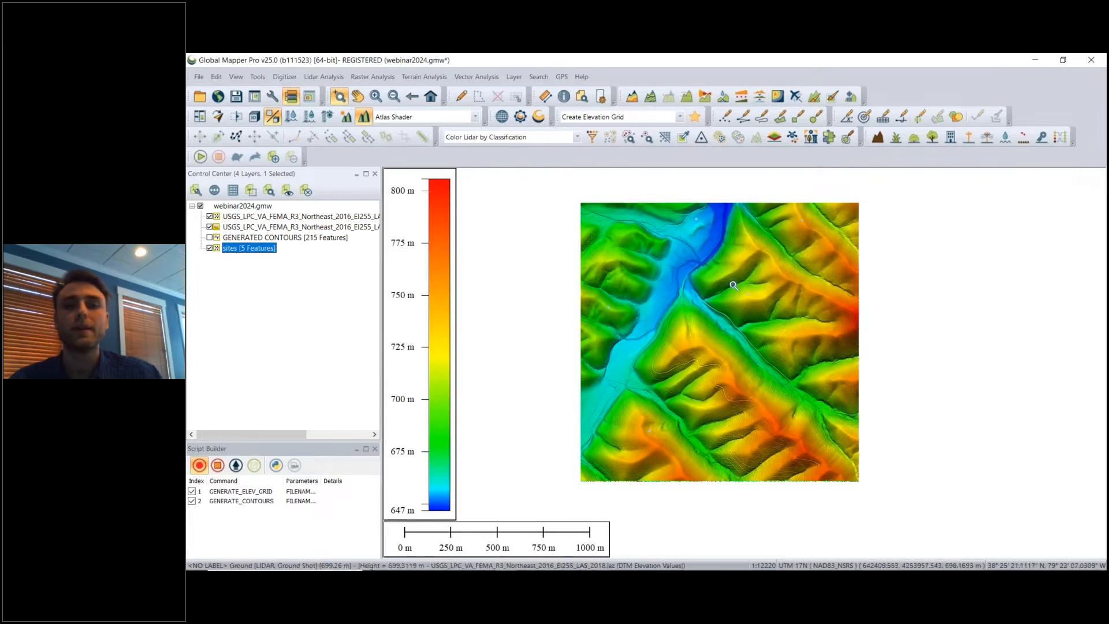
scroll(763, 282, "up", 1)
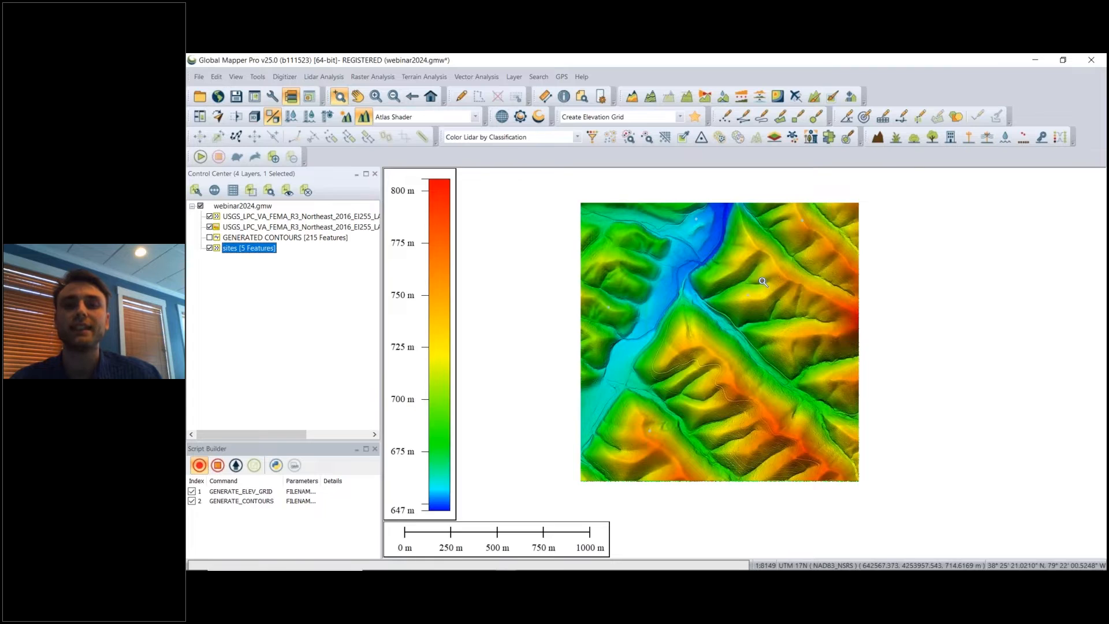
scroll(761, 280, "down", 1)
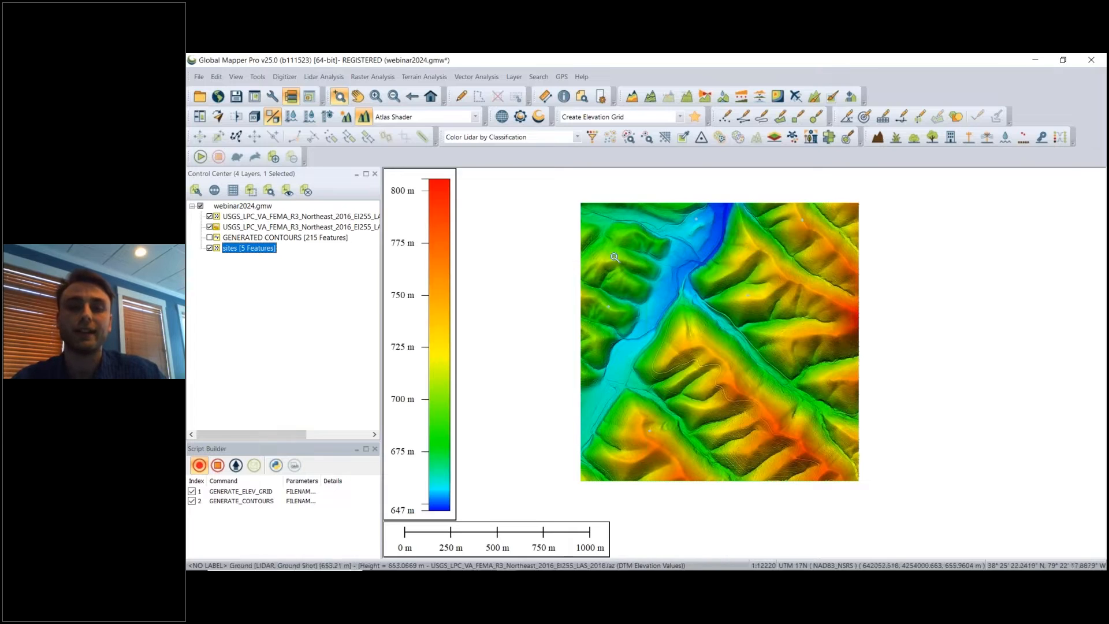
Step: Find the least cost path through the sites layer's points in sequential order, avoiding slopes outside 0 to 20 degrees
left_click(430, 81)
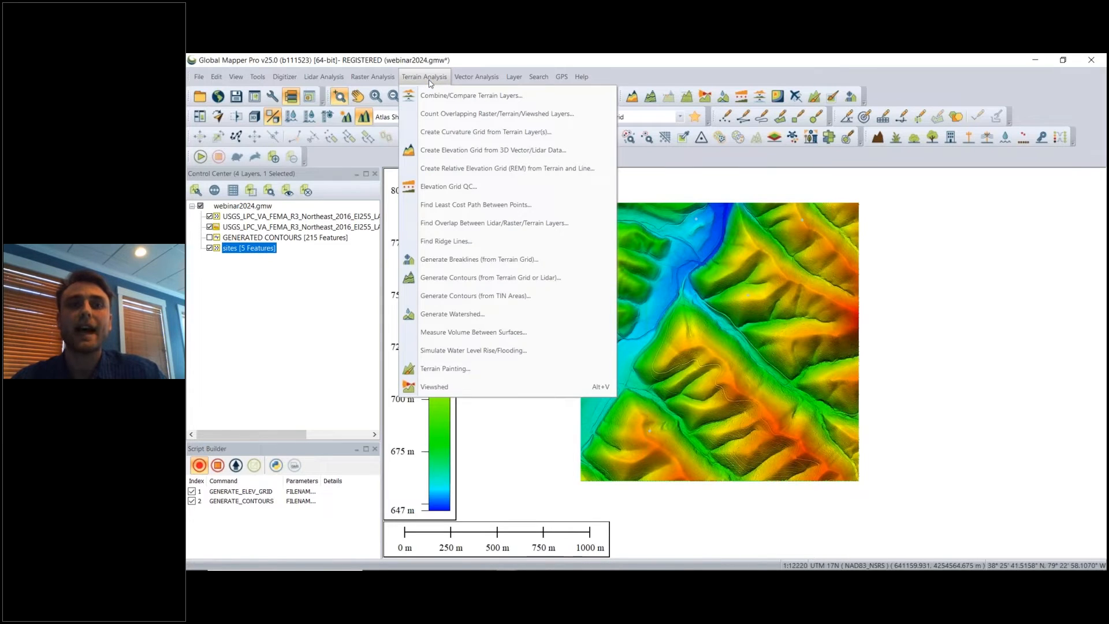
left_click(443, 206)
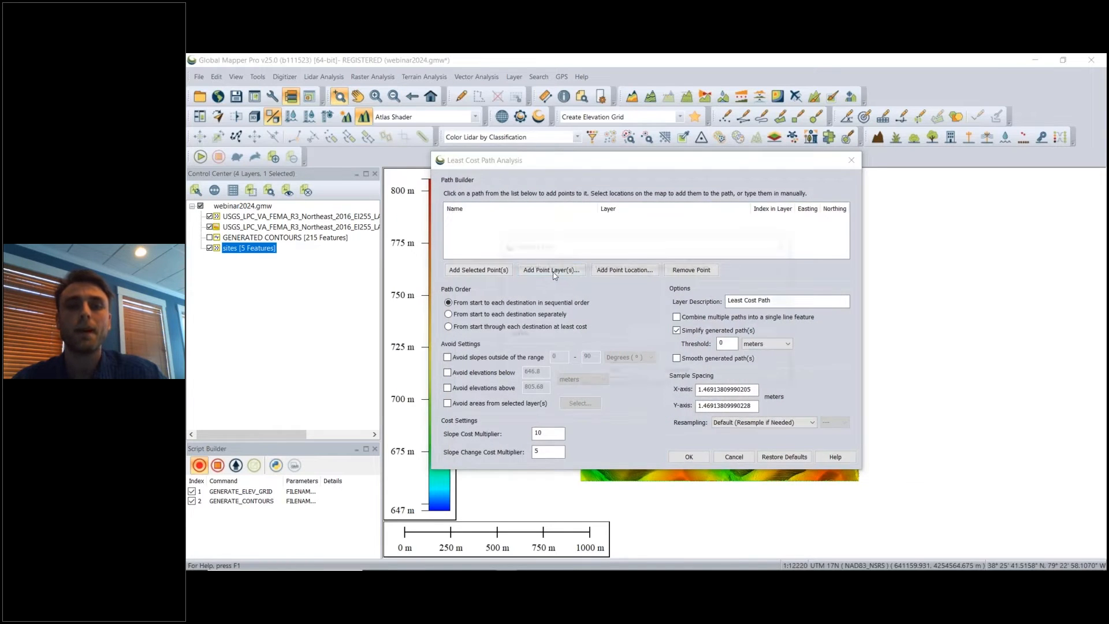
left_click(614, 372)
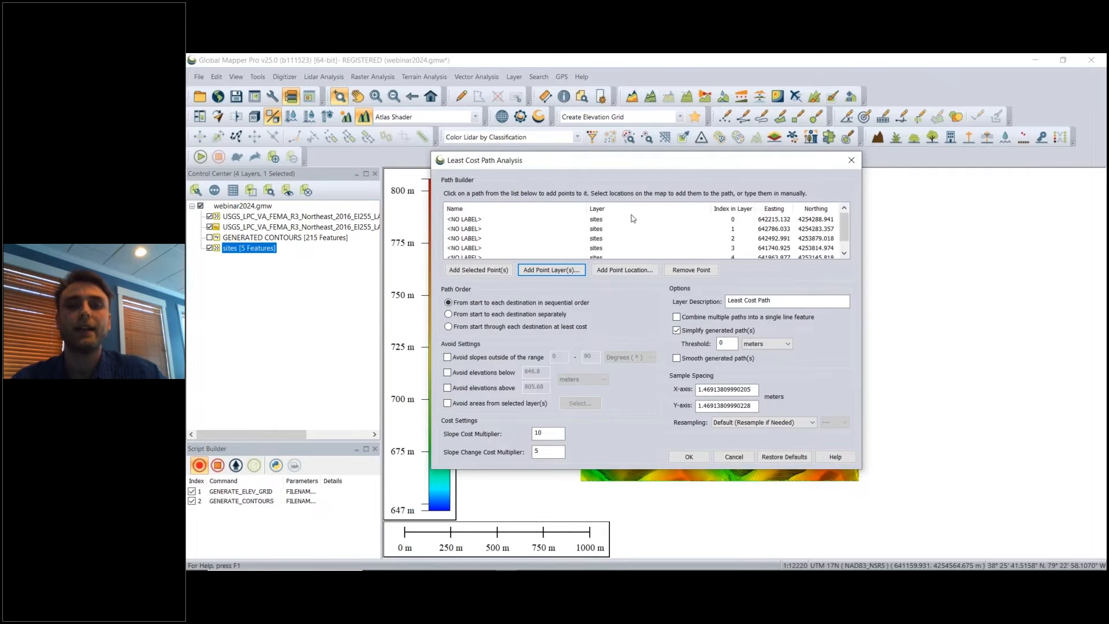
left_click_drag(688, 163, 480, 187)
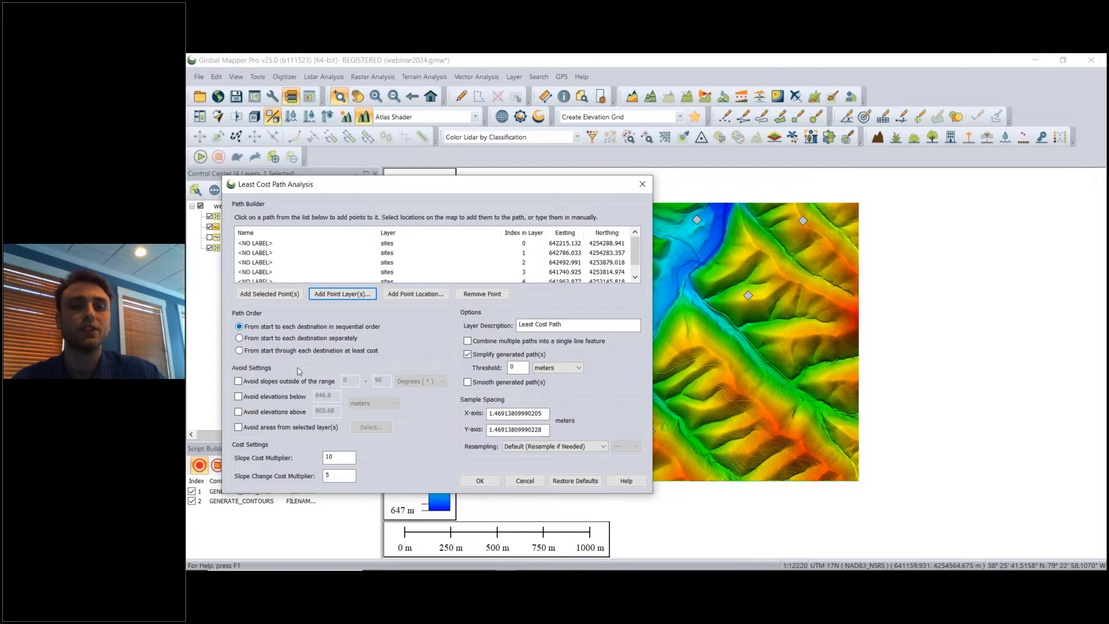
left_click(238, 381)
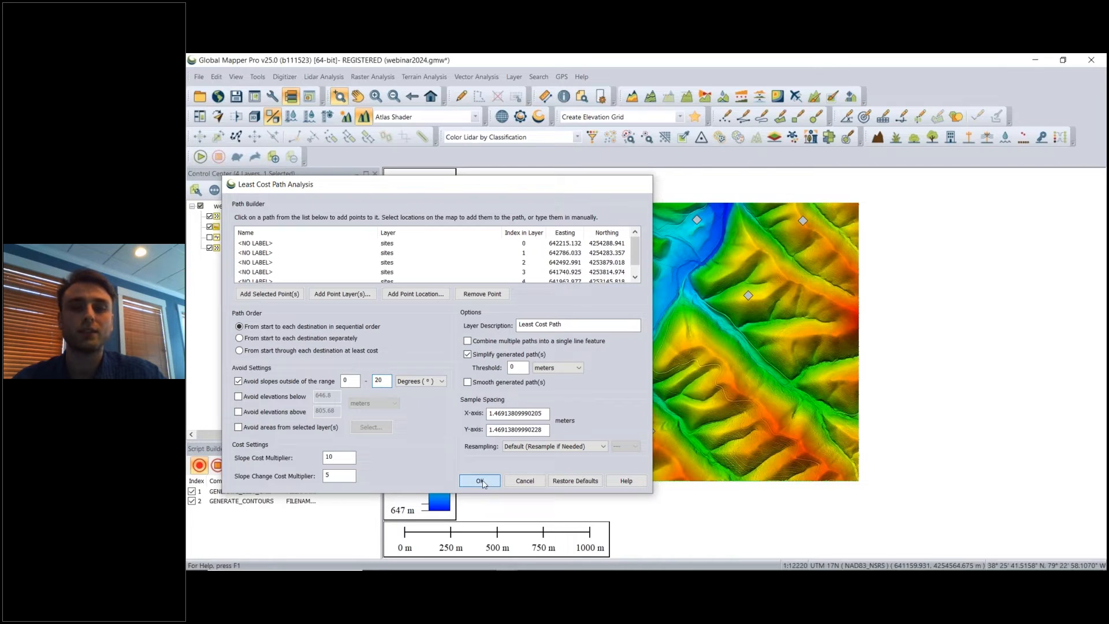
left_click(482, 482)
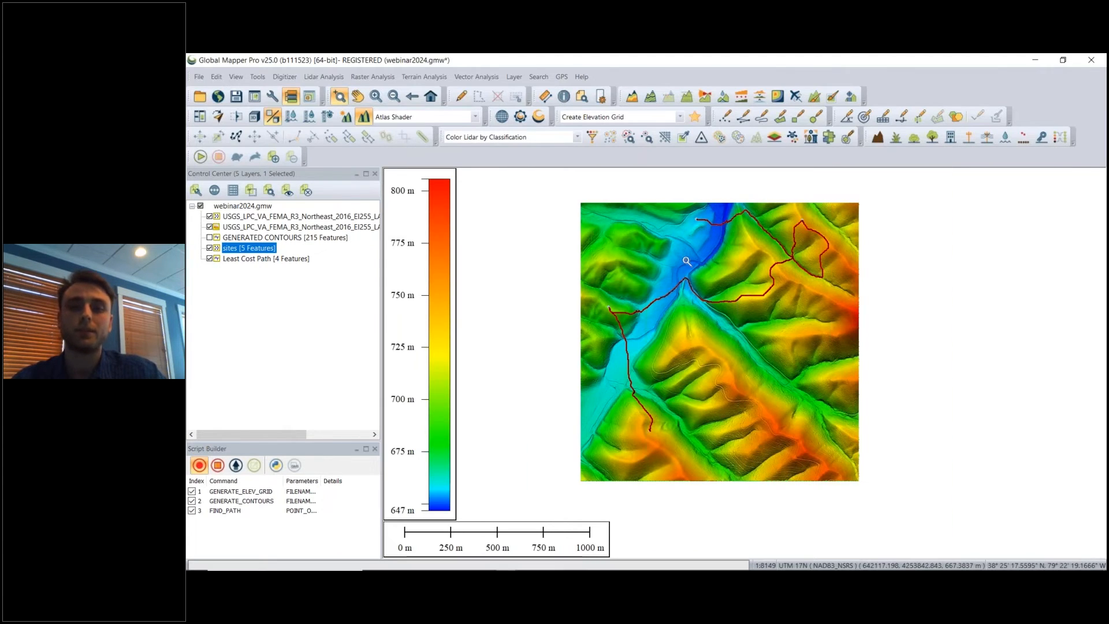
scroll(693, 275, "up", 2)
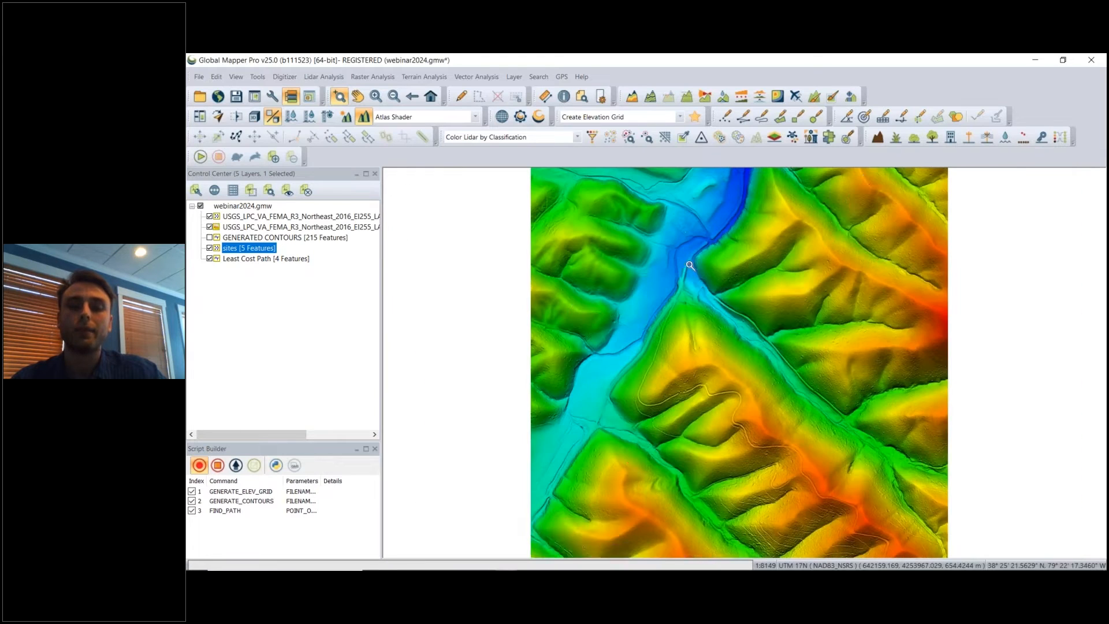
scroll(689, 264, "down", 1)
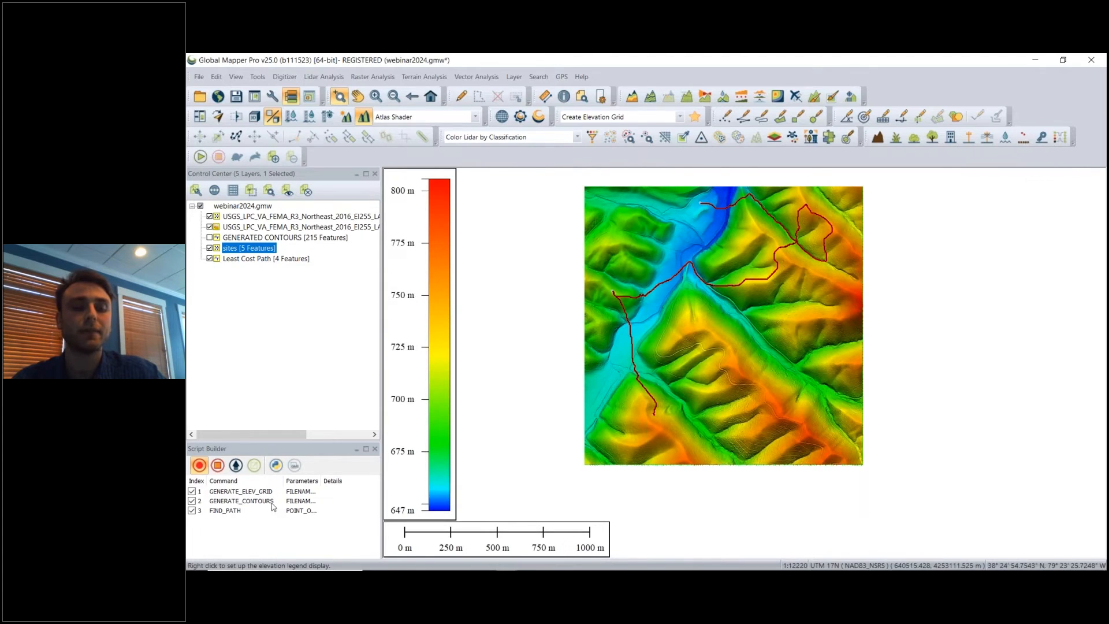
Step: Review the recorded commands in the script editor, separating them with blank lines, and close it without saving
left_click(252, 469)
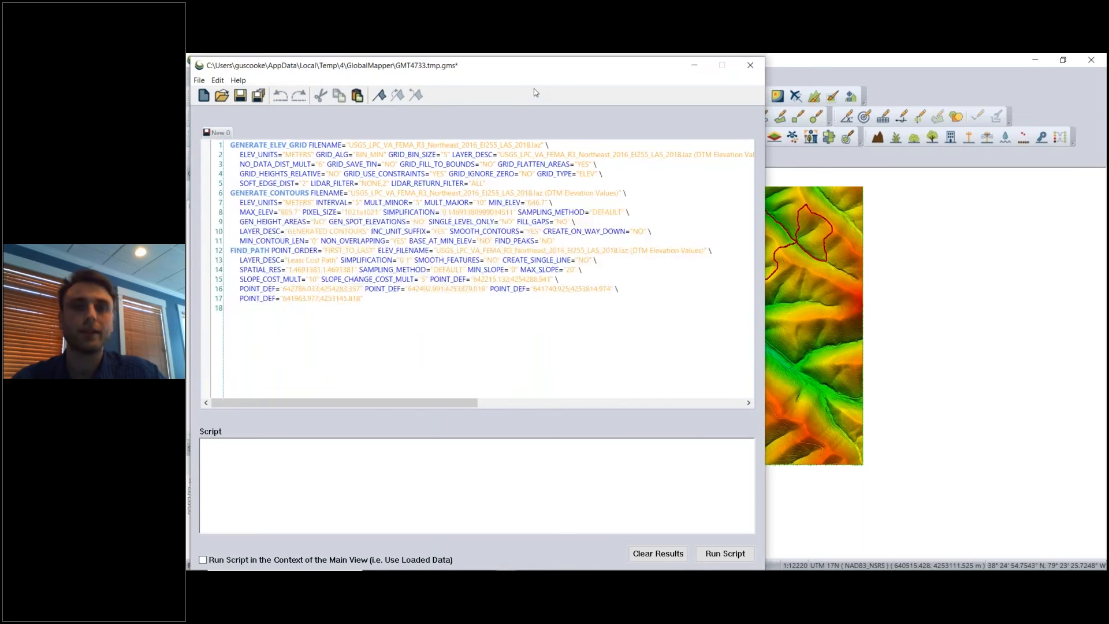
left_click_drag(537, 66, 717, 82)
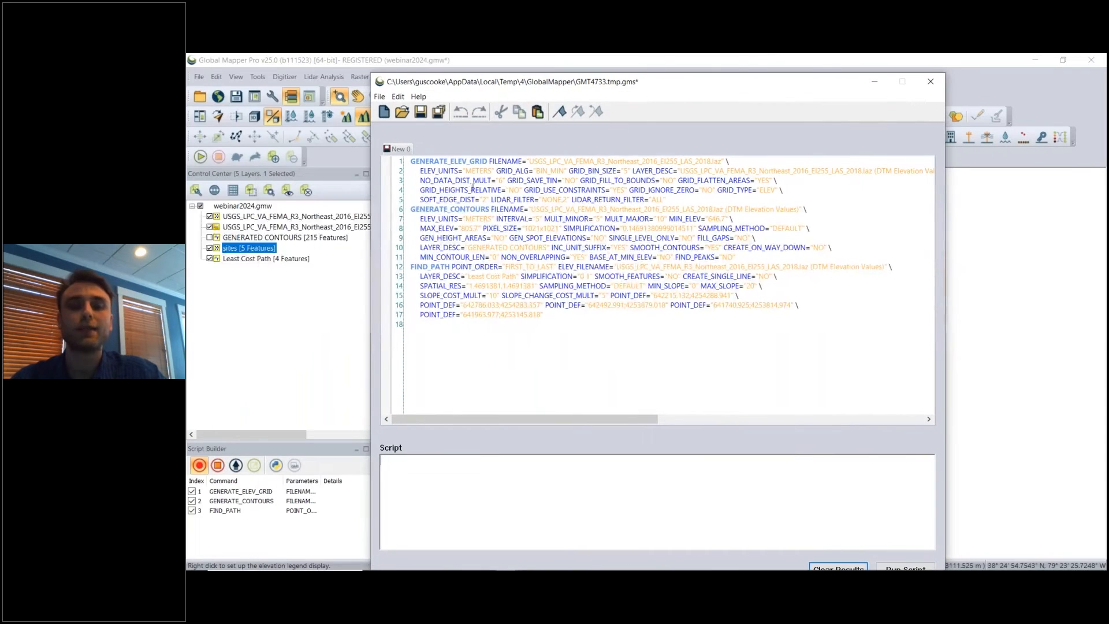
left_click(671, 199)
key("Return")
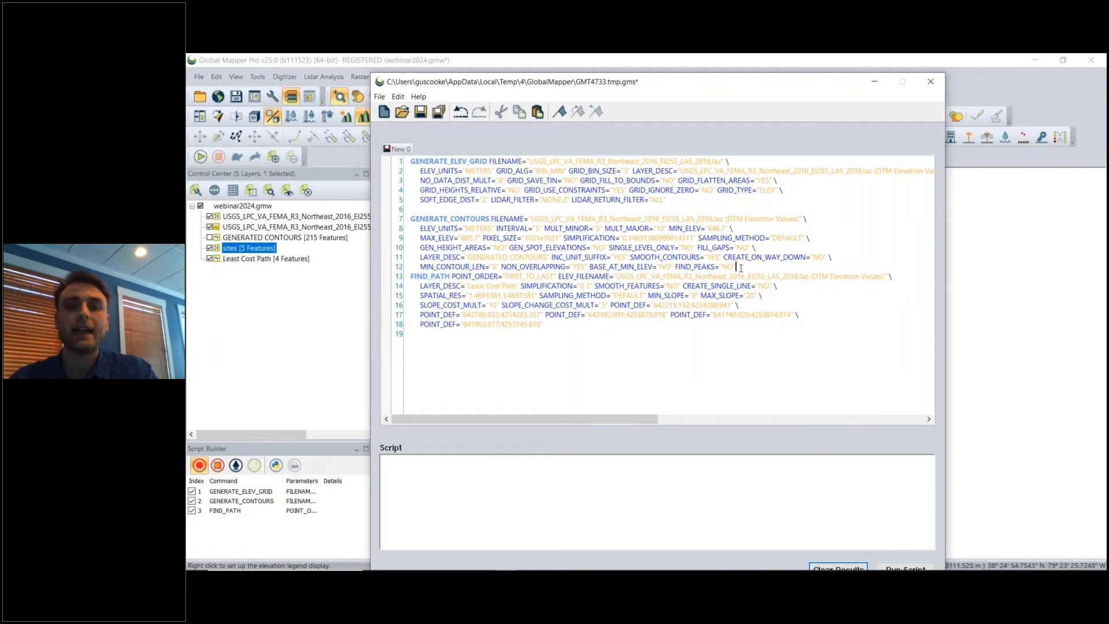
key("Return")
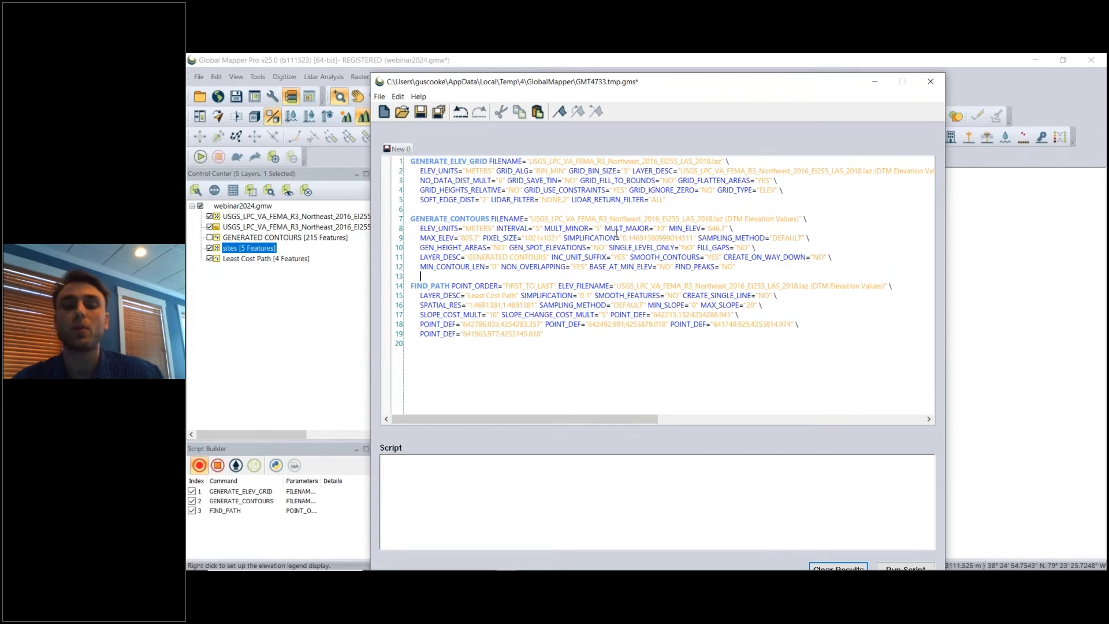
left_click(545, 346)
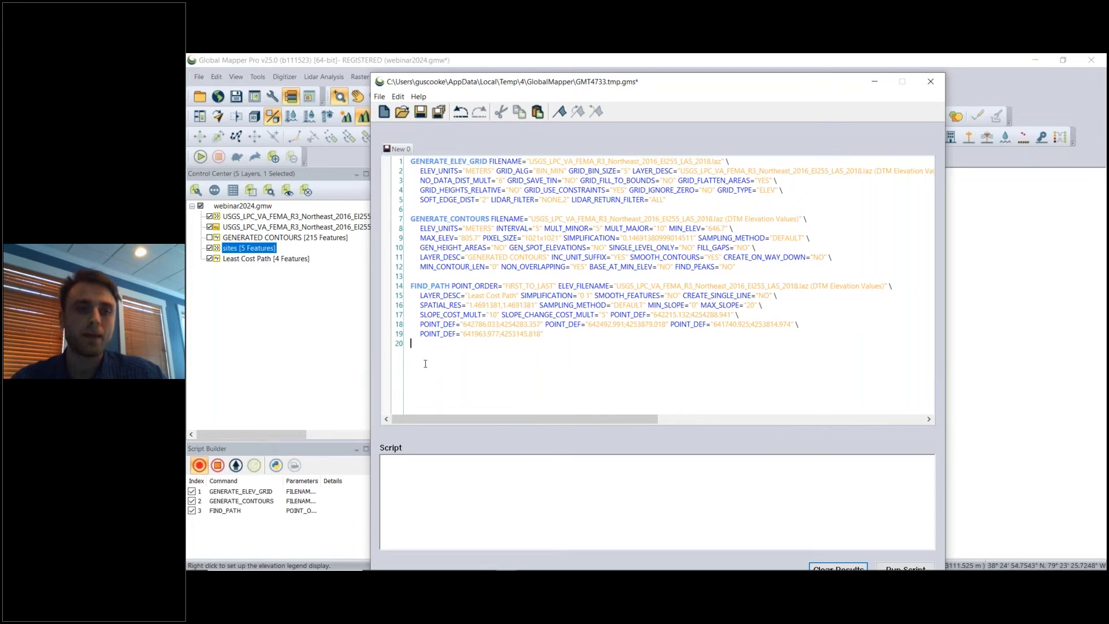
left_click(930, 83)
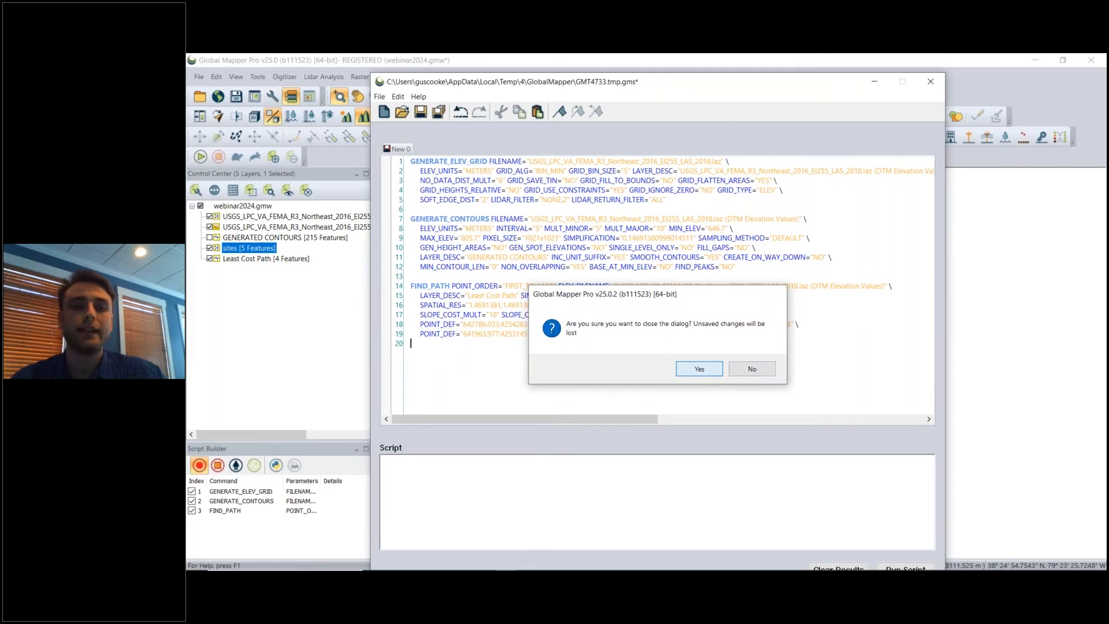
left_click(699, 369)
Step: Switch the Script Builder's recorded commands to Python
left_click(278, 467)
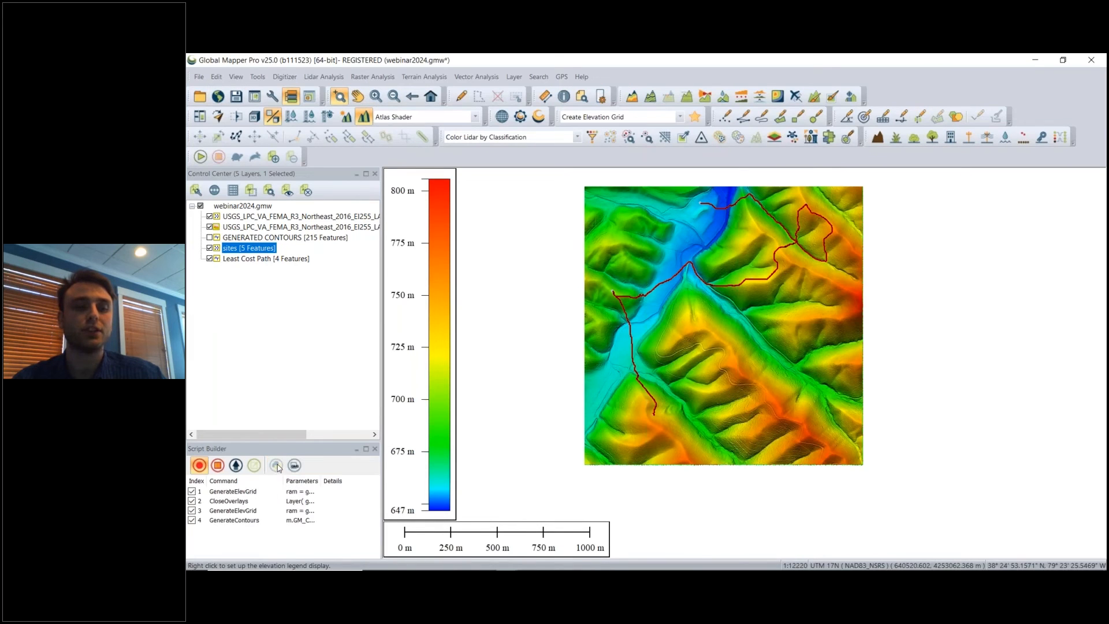
Step: Open the recorded Python commands in the script editor, review the elevation grid, layer closing and contour code, and minimize the editor
left_click(258, 469)
scroll(538, 272, "down", 10)
scroll(537, 270, "up", 10)
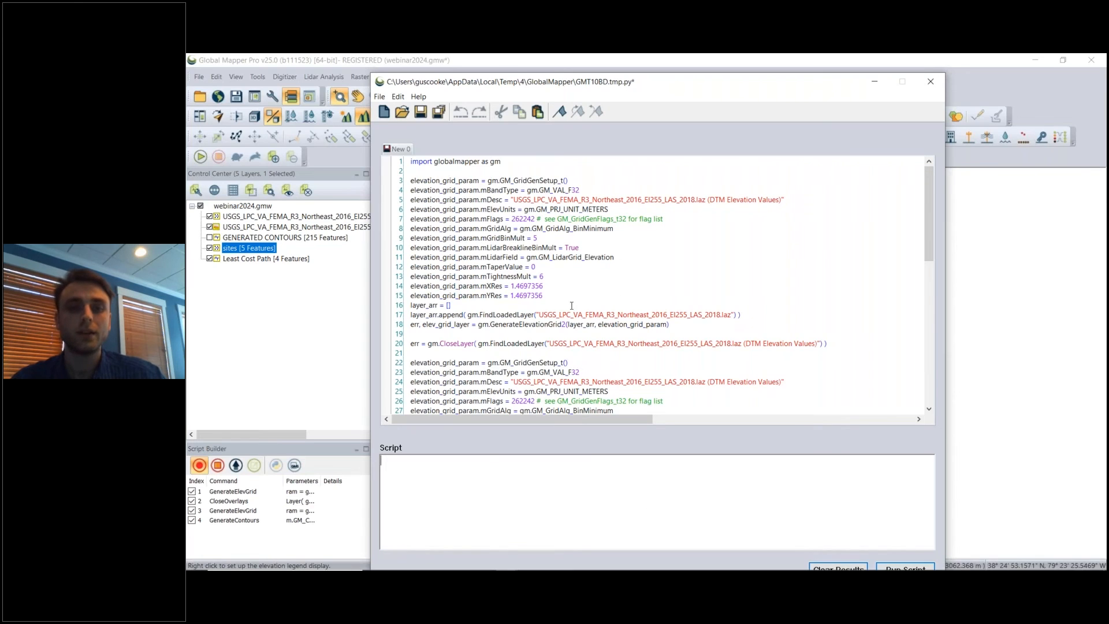
scroll(571, 305, "down", 1)
scroll(570, 304, "up", 1)
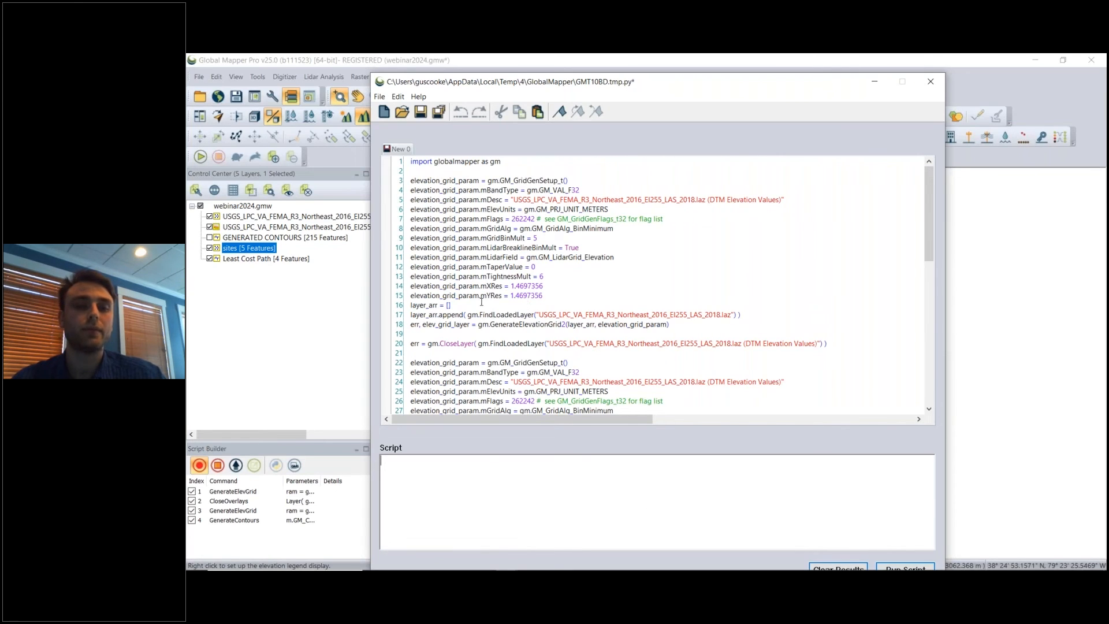
left_click_drag(697, 88, 705, 87)
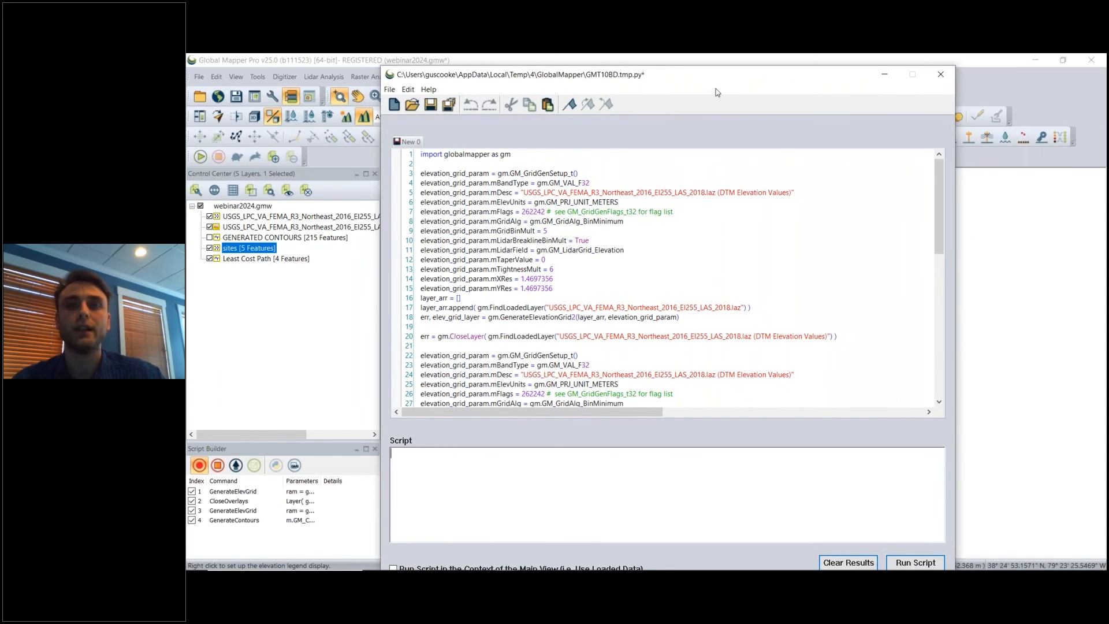
left_click_drag(707, 75, 703, 74)
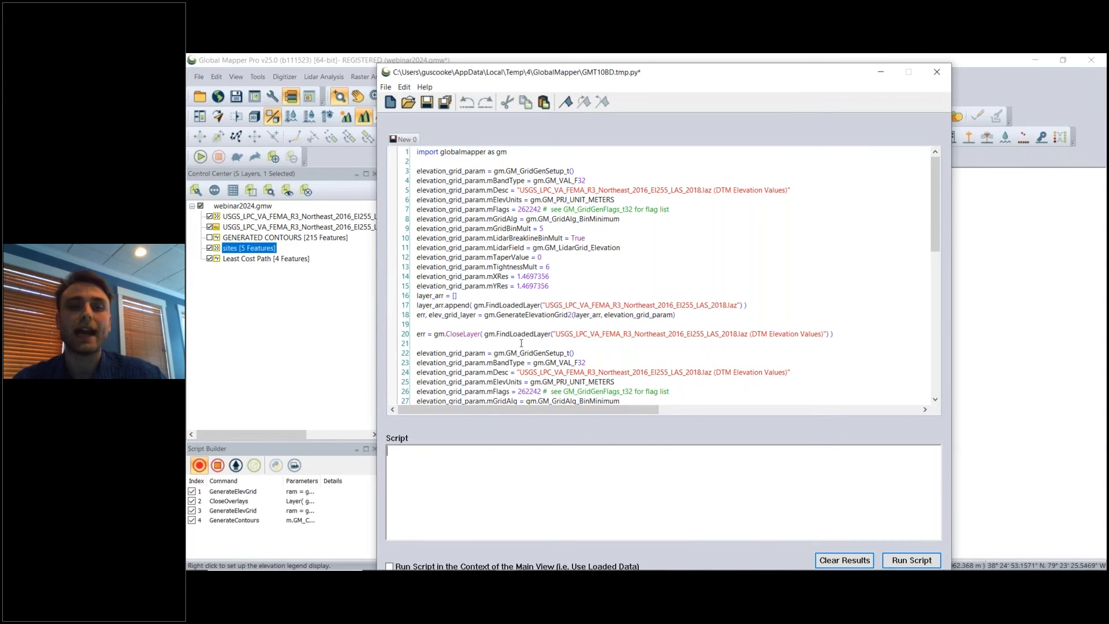
scroll(521, 343, "down", 4)
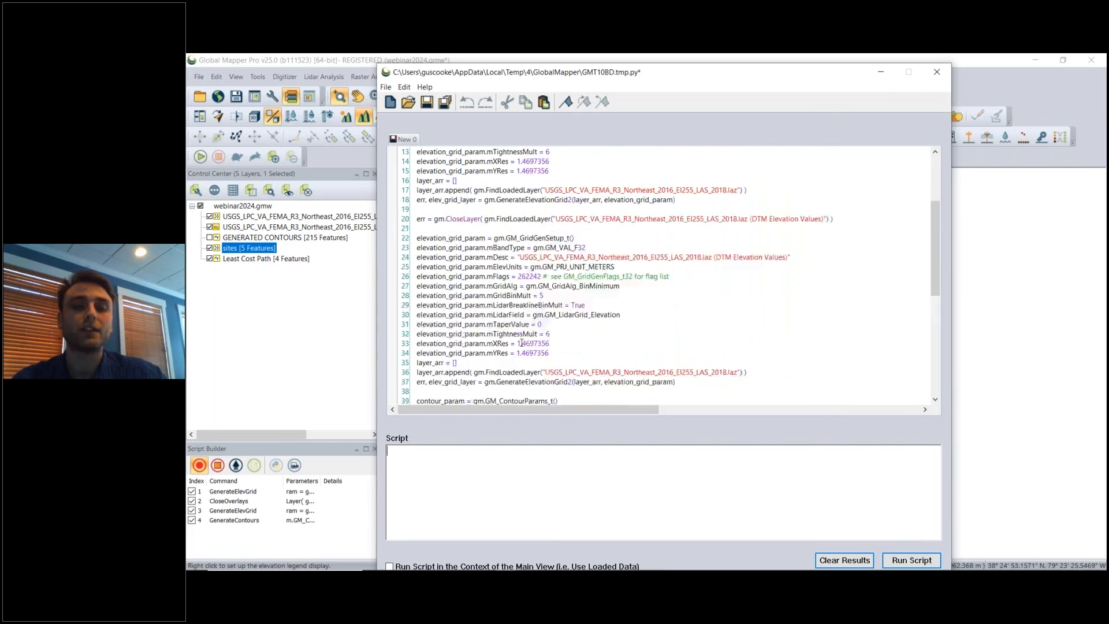
scroll(521, 343, "up", 5)
left_click(388, 88)
left_click(387, 88)
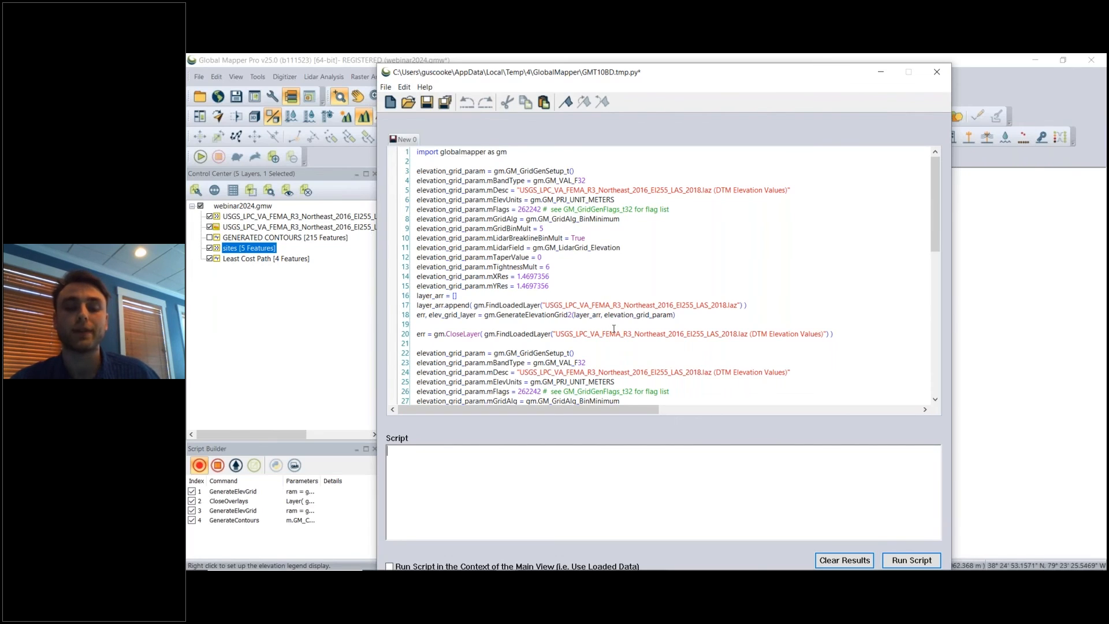
left_click(884, 75)
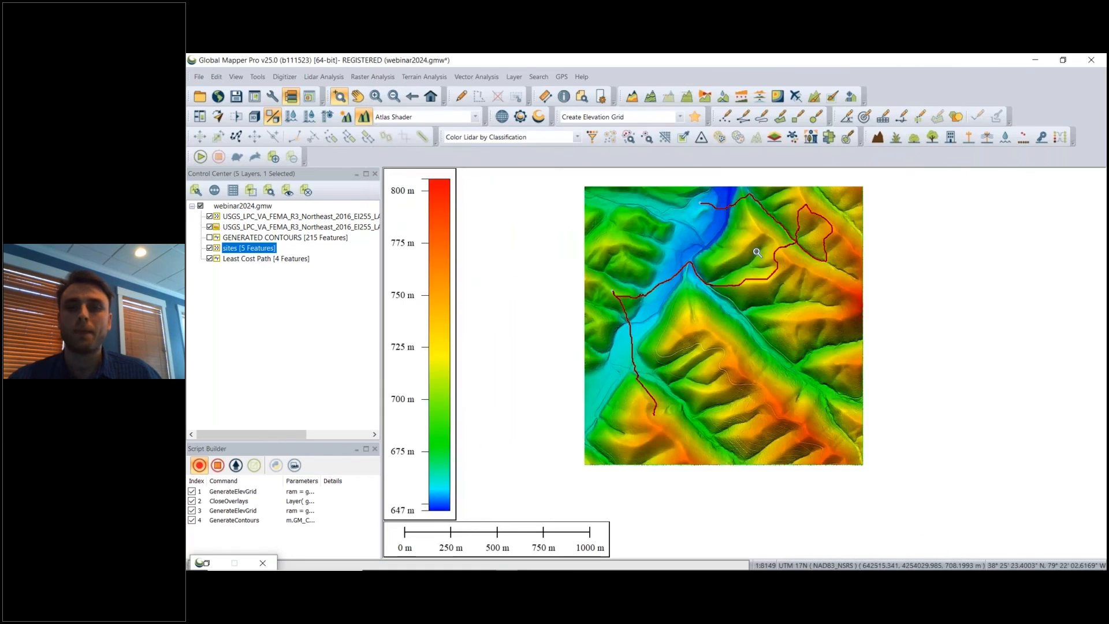
scroll(720, 269, "up", 1)
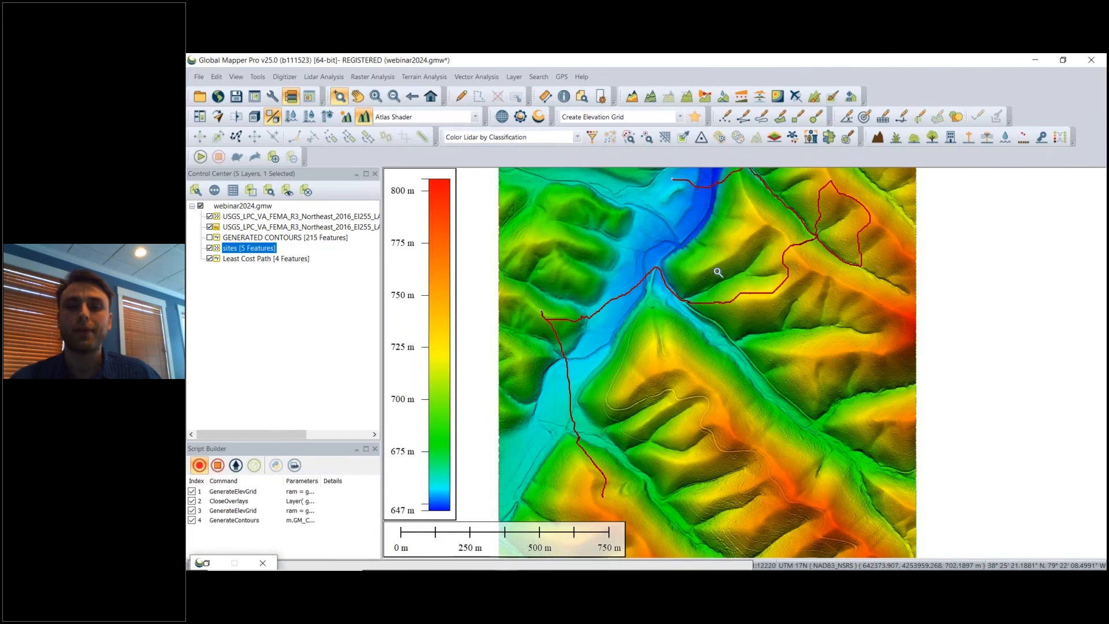
scroll(720, 269, "down", 1)
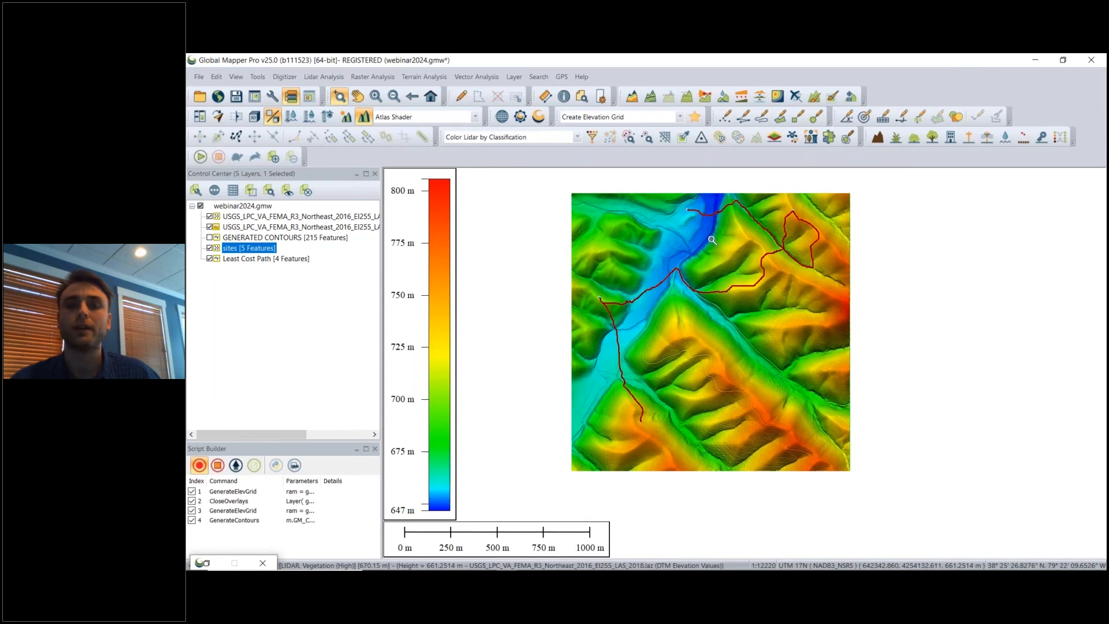
scroll(702, 261, "up", 1)
left_click_drag(665, 334, 675, 332)
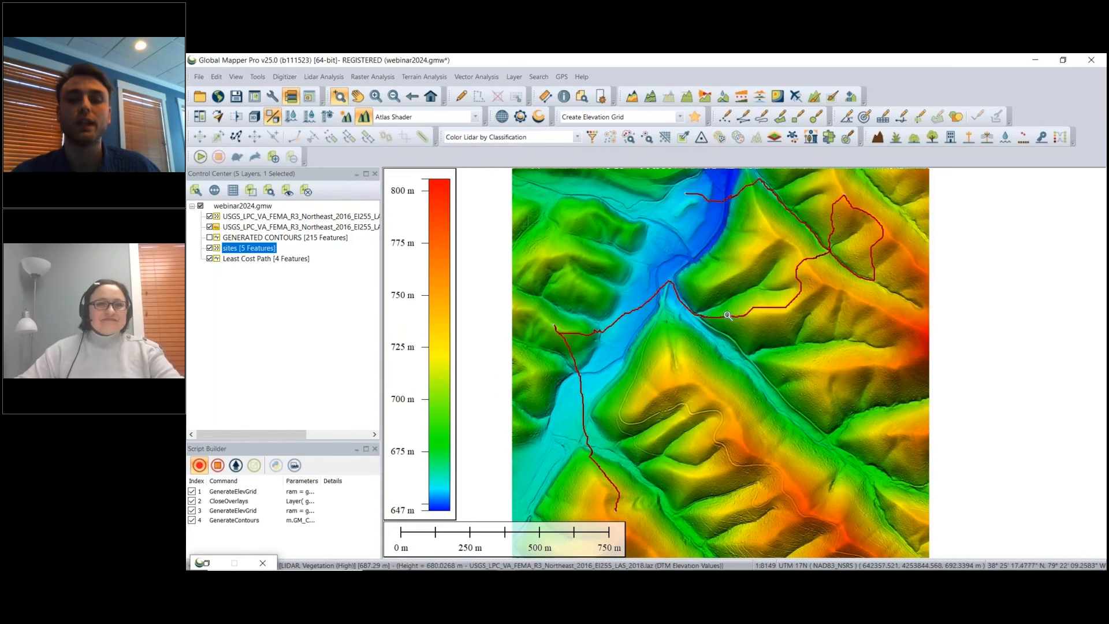